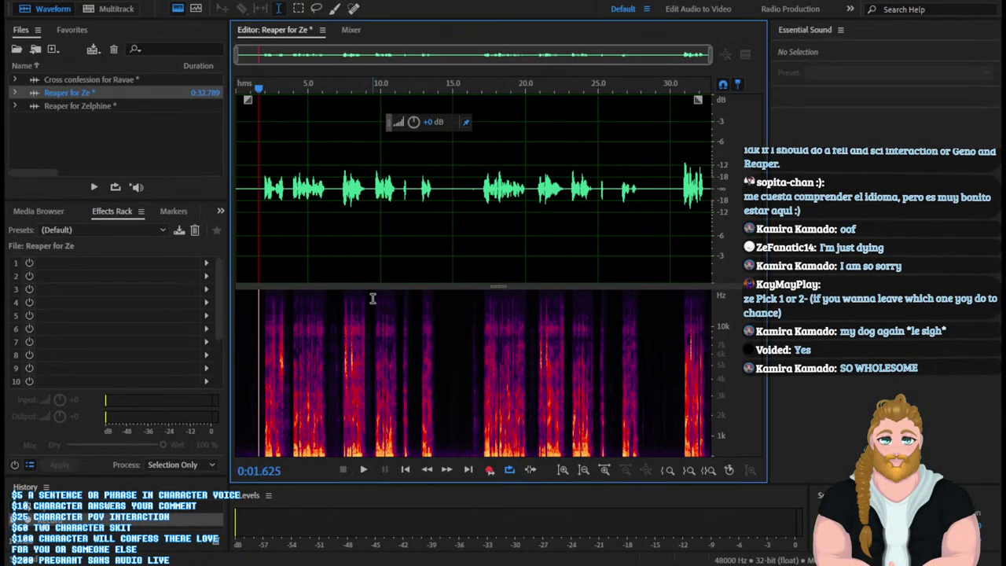
Step: Play back the Reaper for Ze recording from about 1.6 seconds to review the take
{"action": "key", "text": "space"}
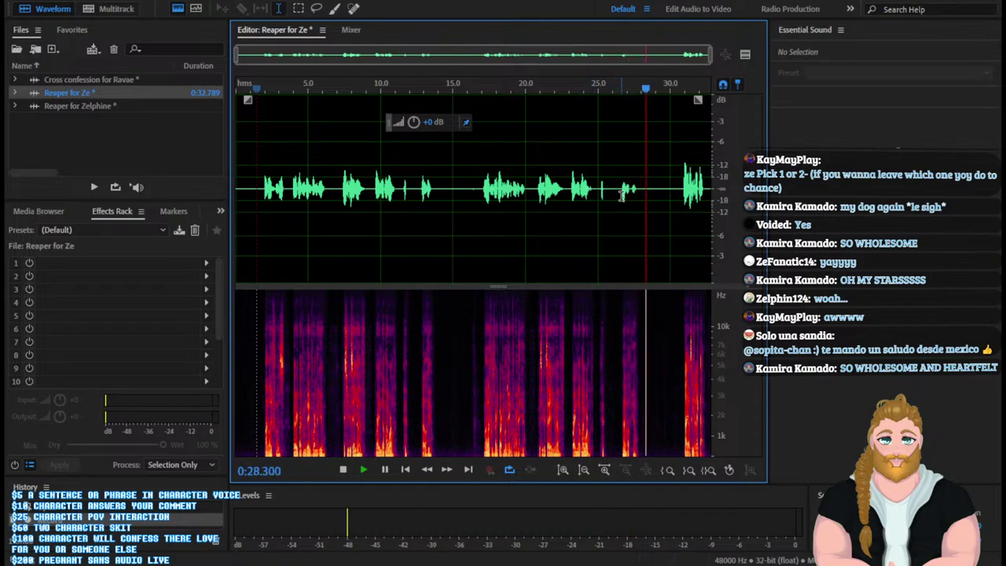
{"action": "key", "text": "space"}
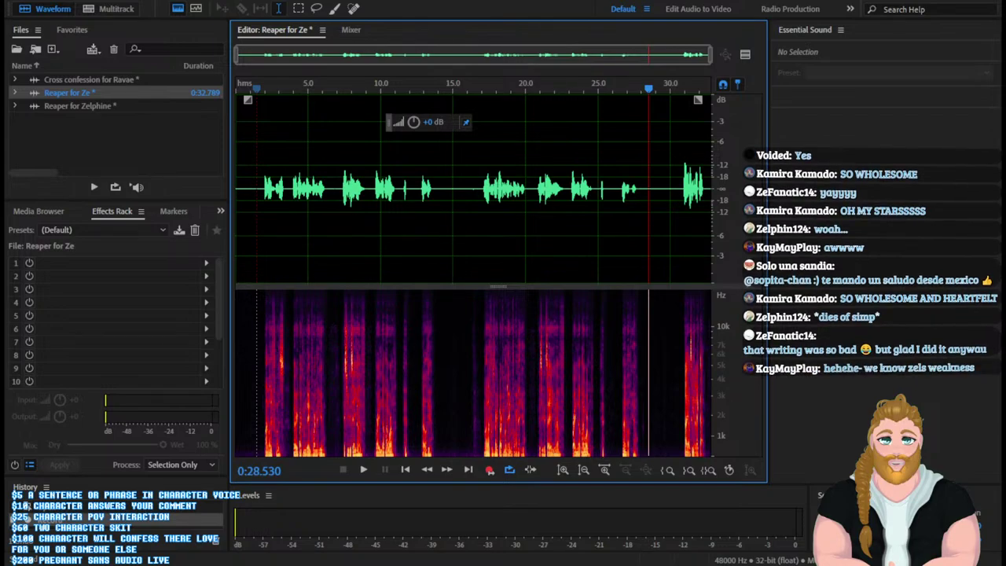
Step: Open the empty Reaper for Zelphine file and record a voice take about 60 seconds long
{"action": "double_click", "coordinate": [63, 107]}
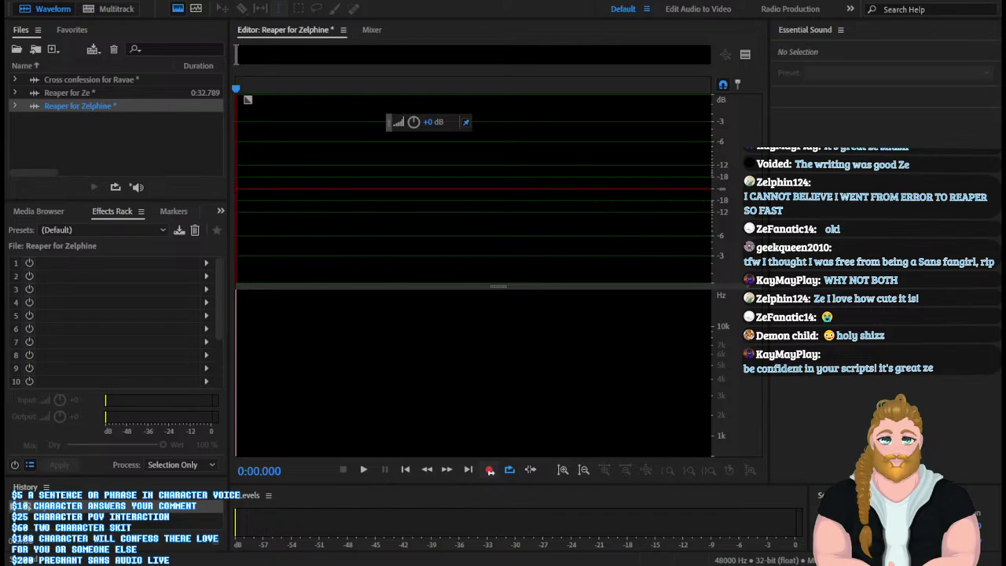
{"action": "left_click", "coordinate": [489, 469]}
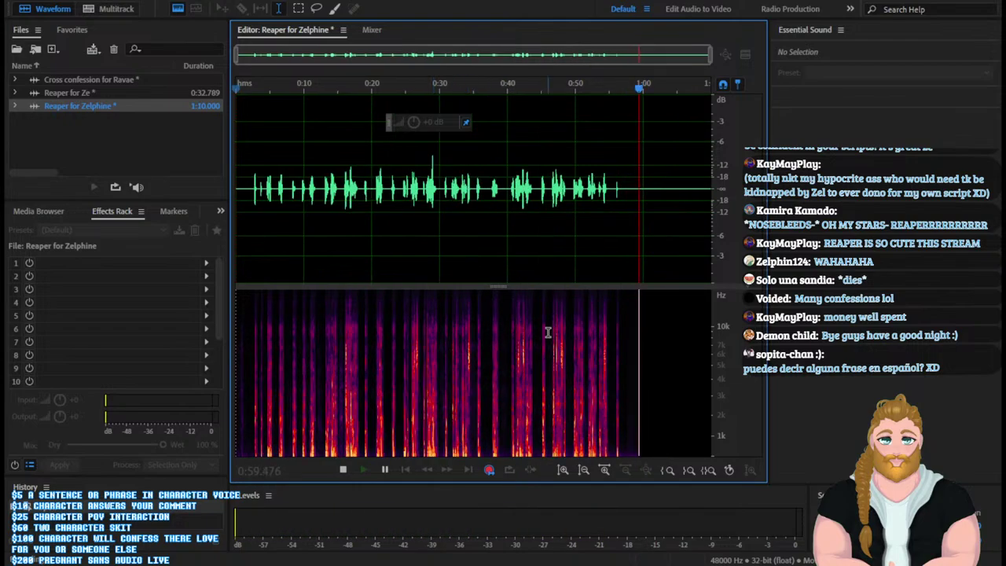
{"action": "key", "text": "space"}
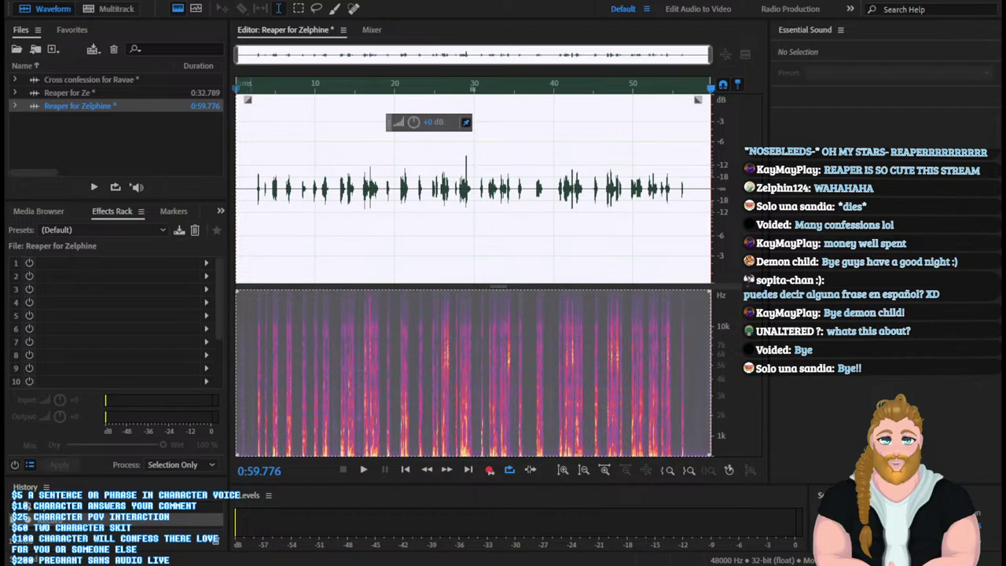
Step: Play back the Reaper for Zelphine take from just before the first spoken line, at about 2.6 seconds
{"action": "left_click", "coordinate": [255, 203]}
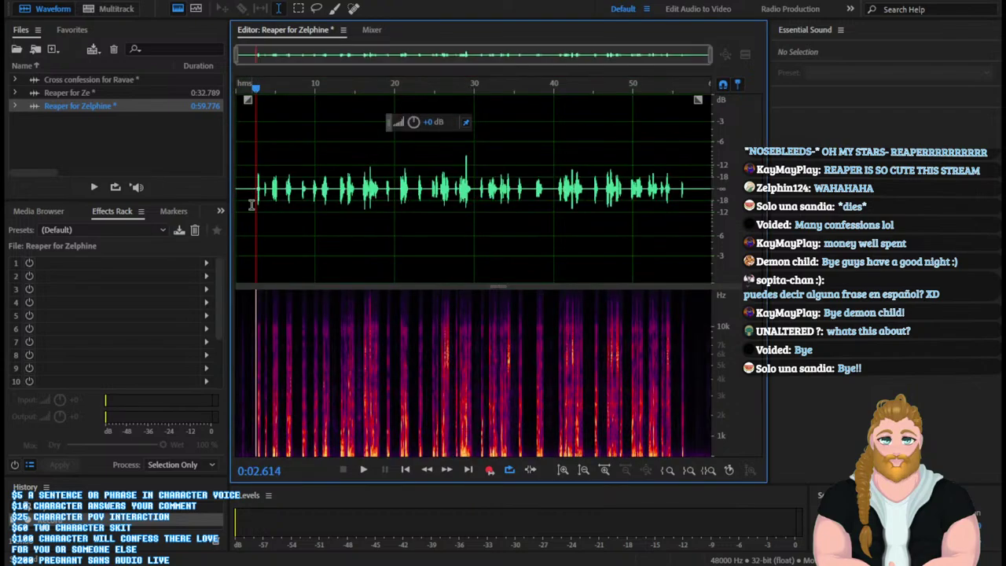
{"action": "key", "text": "space"}
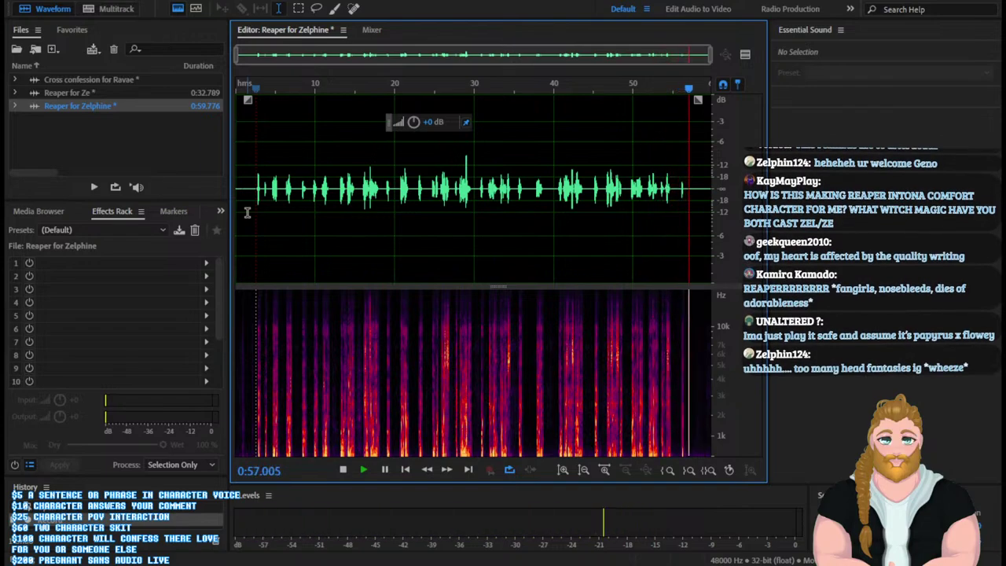
{"action": "key", "text": "space"}
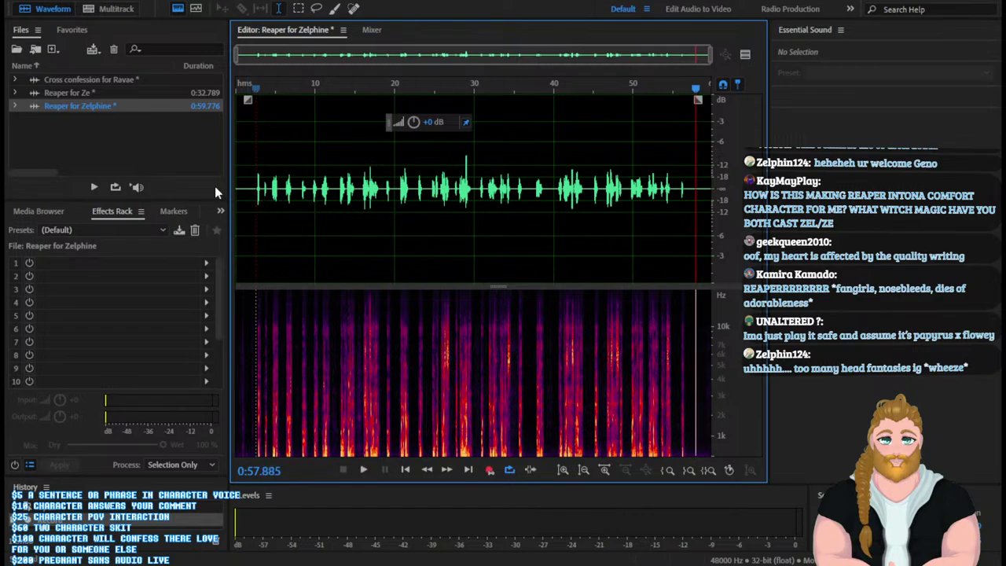
Step: Save the Reaper for Ze and Reaper for Zelphine recordings as WAV files
{"action": "left_click", "coordinate": [65, 92]}
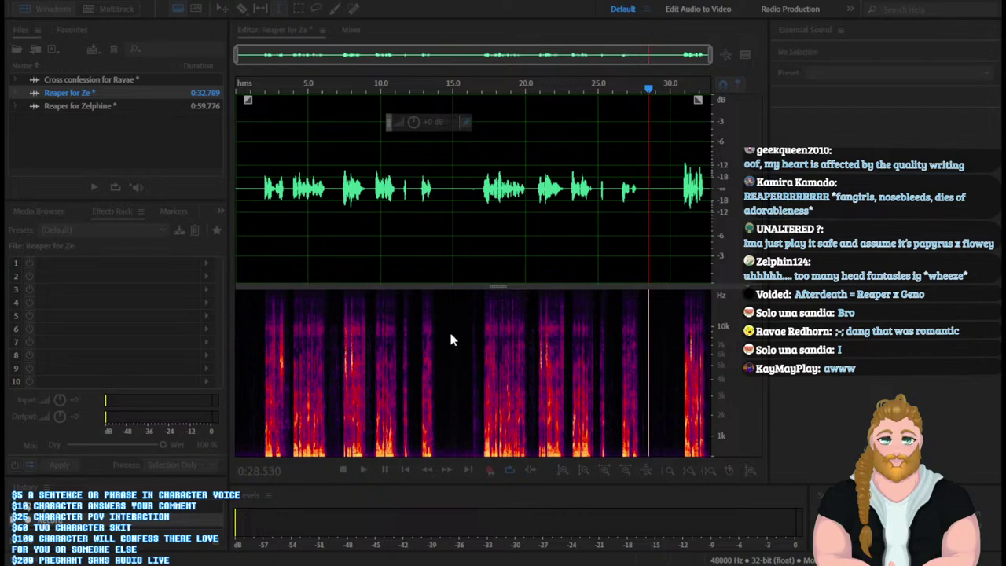
{"action": "double_click", "coordinate": [67, 103]}
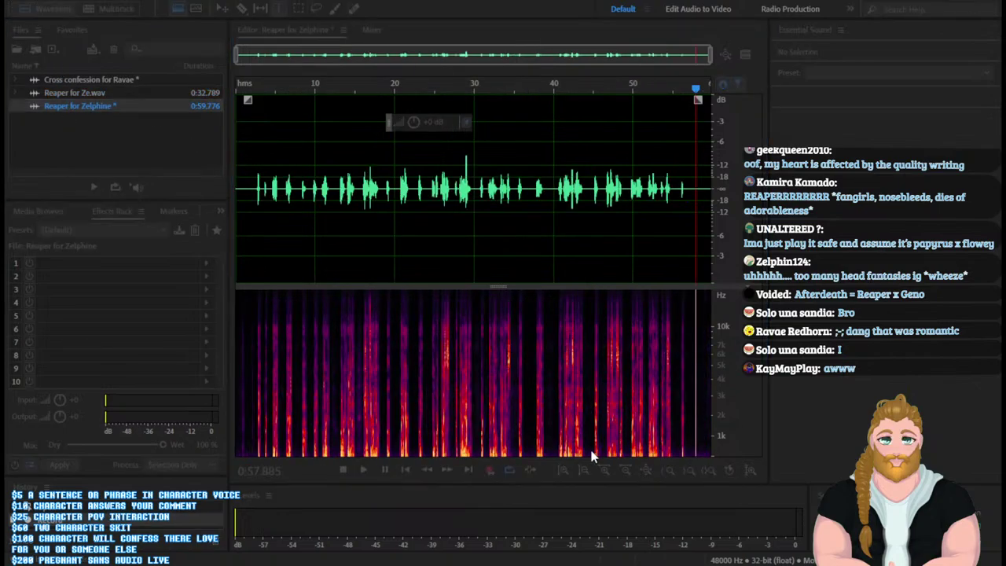
Step: Open the empty Cross confession for Ravae file and record a voice take about 58 seconds long
{"action": "double_click", "coordinate": [83, 82]}
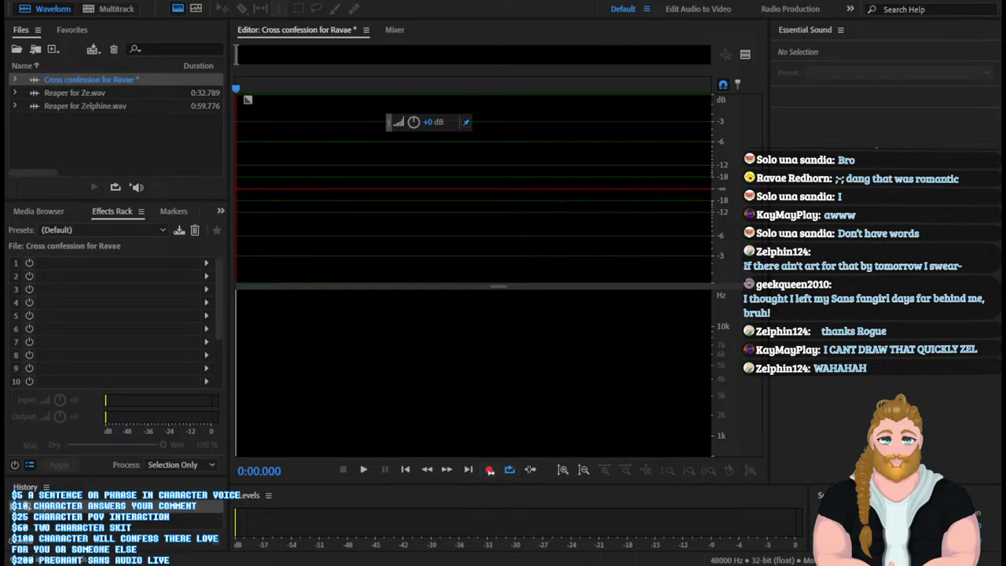
{"action": "left_click", "coordinate": [488, 470]}
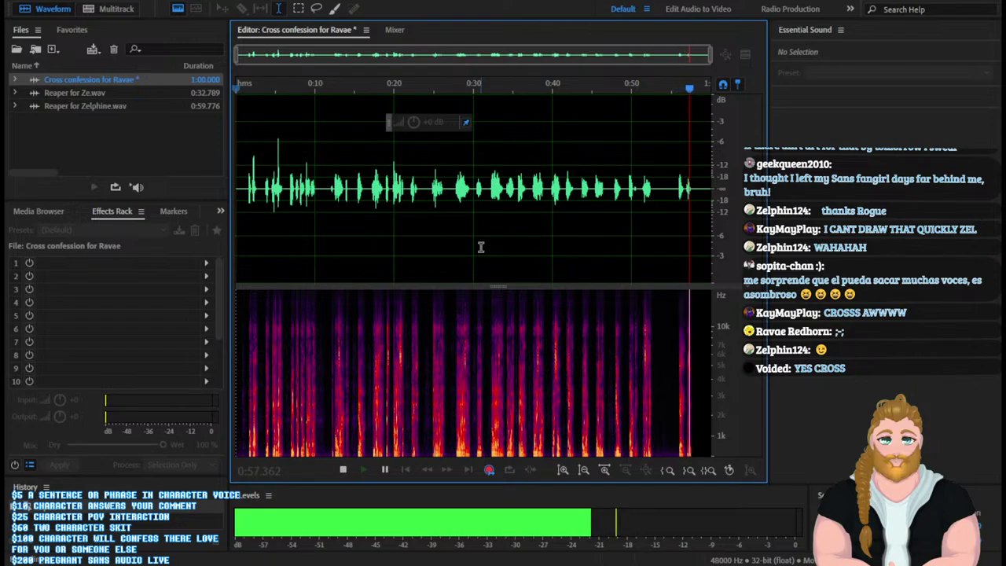
{"action": "key", "text": "space"}
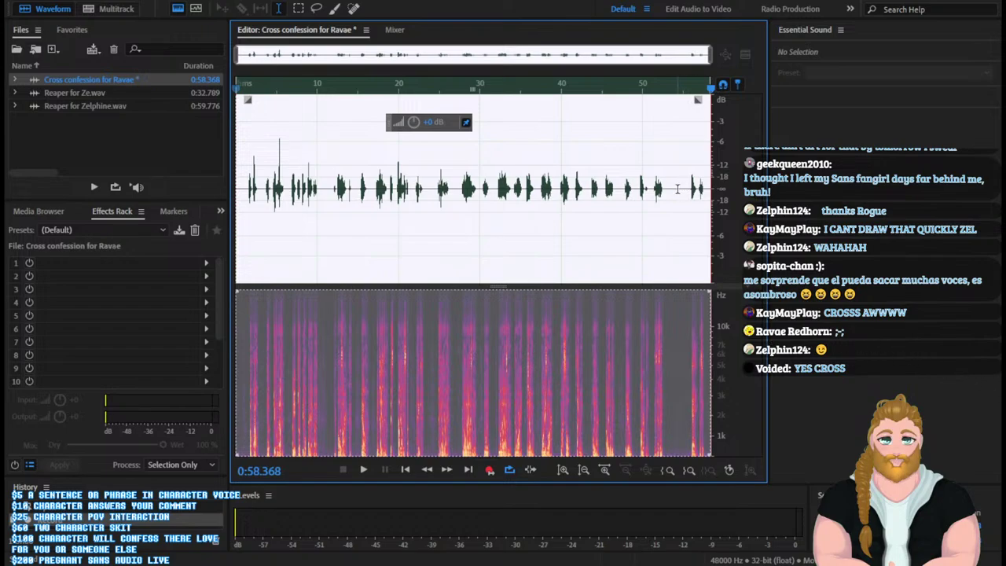
Step: Delete the tail of the Cross confession recording from about 53.9 seconds to the end
{"action": "left_click_drag", "start_coordinate": [674, 188], "coordinate": [741, 205]}
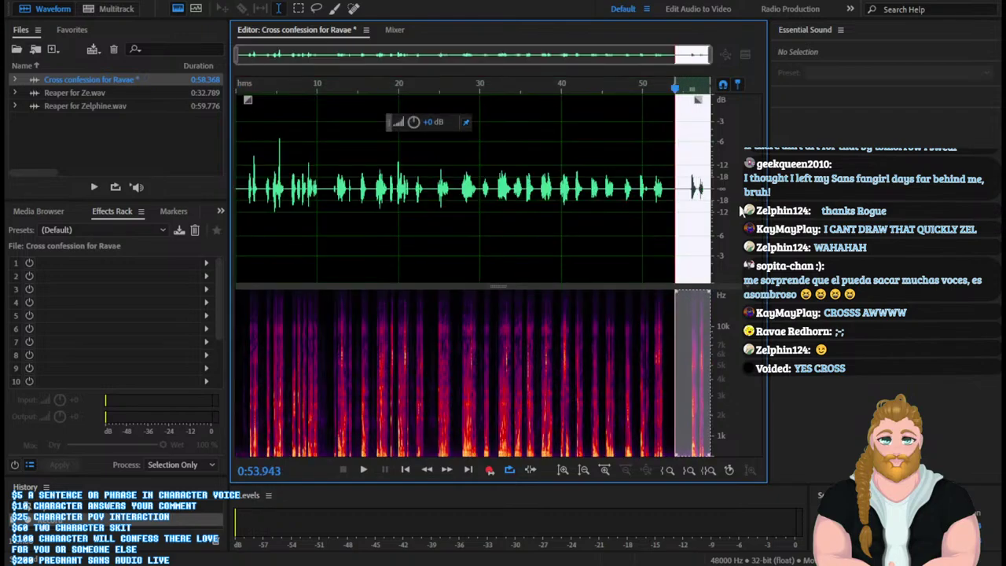
{"action": "key", "text": "Delete"}
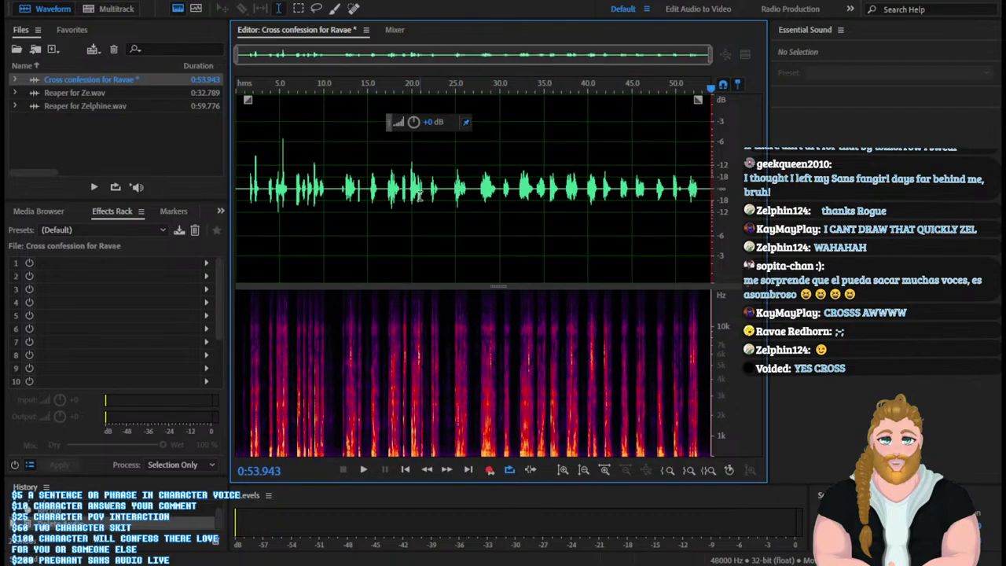
Step: Play the Cross confession recording from about 12 seconds, and again from about 27 seconds, to find lines to cut
{"action": "left_click", "coordinate": [344, 194]}
{"action": "key", "text": "space"}
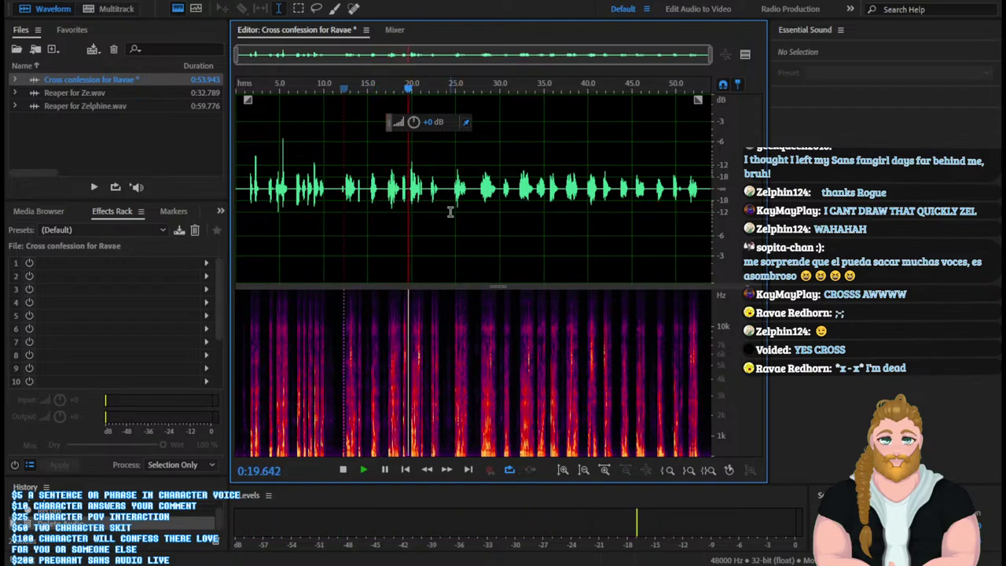
{"action": "key", "text": "space"}
{"action": "left_click", "coordinate": [478, 193]}
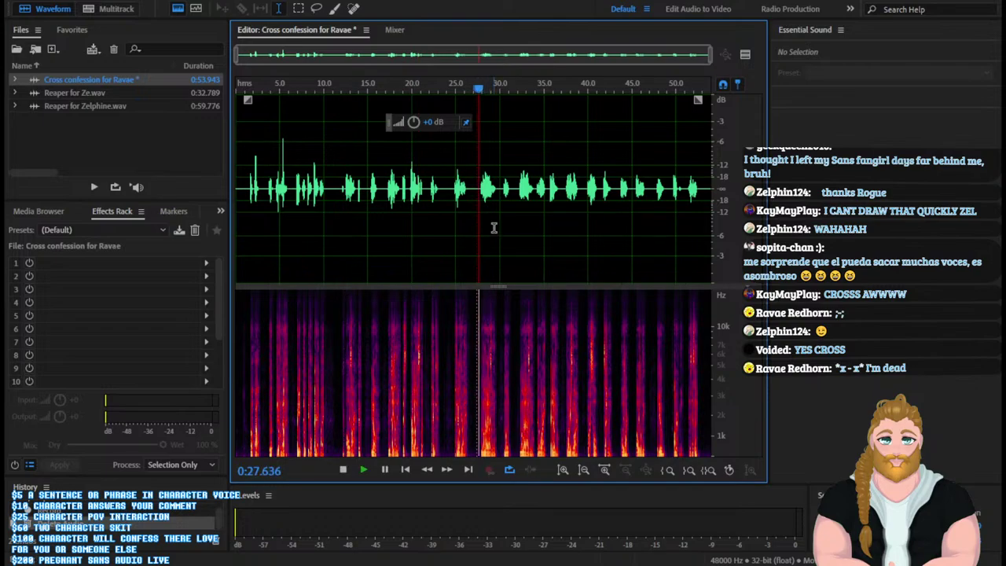
{"action": "key", "text": "space"}
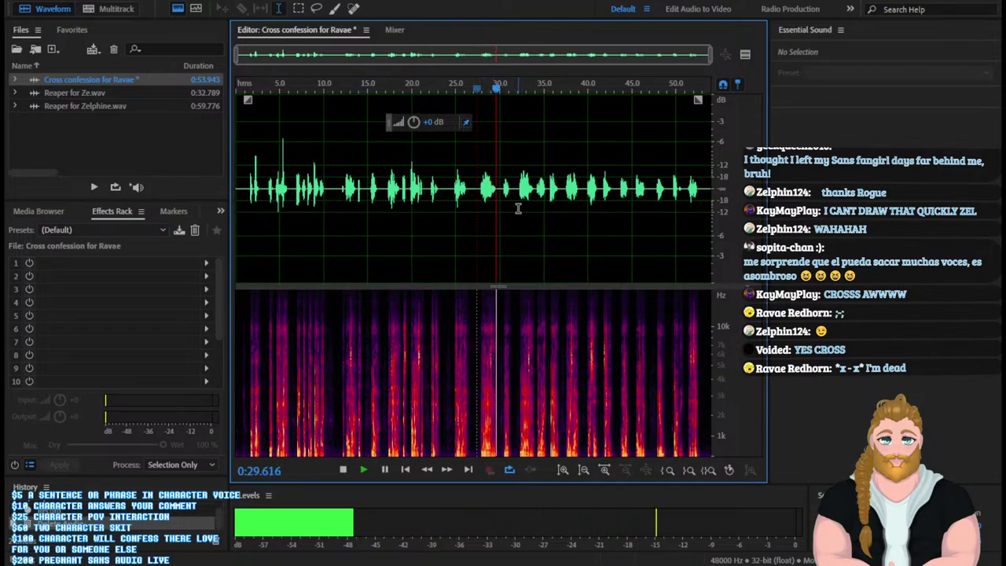
Step: Delete the two spoken bursts between about 27.2 and 32 seconds from the Cross confession recording
{"action": "scroll", "coordinate": [518, 208], "scroll_direction": "up", "scroll_amount": 3}
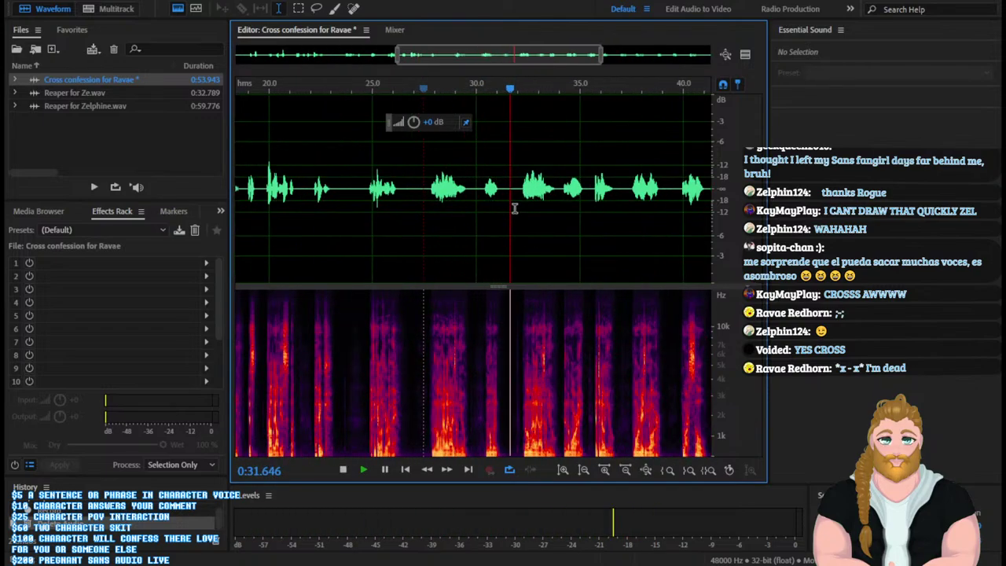
{"action": "scroll", "coordinate": [515, 209], "scroll_direction": "up", "scroll_amount": 1}
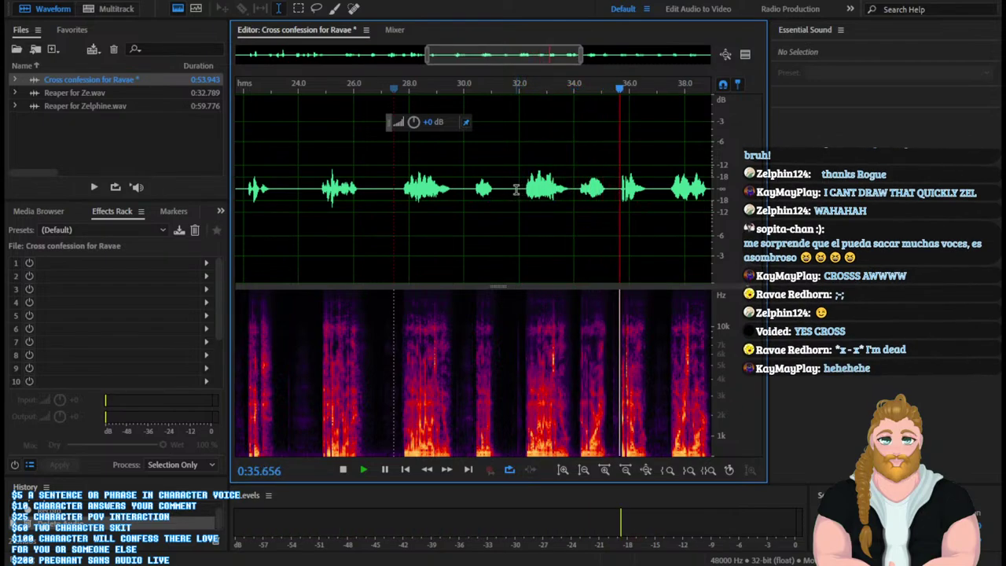
{"action": "left_click_drag", "start_coordinate": [519, 189], "coordinate": [384, 197]}
{"action": "key", "text": "space"}
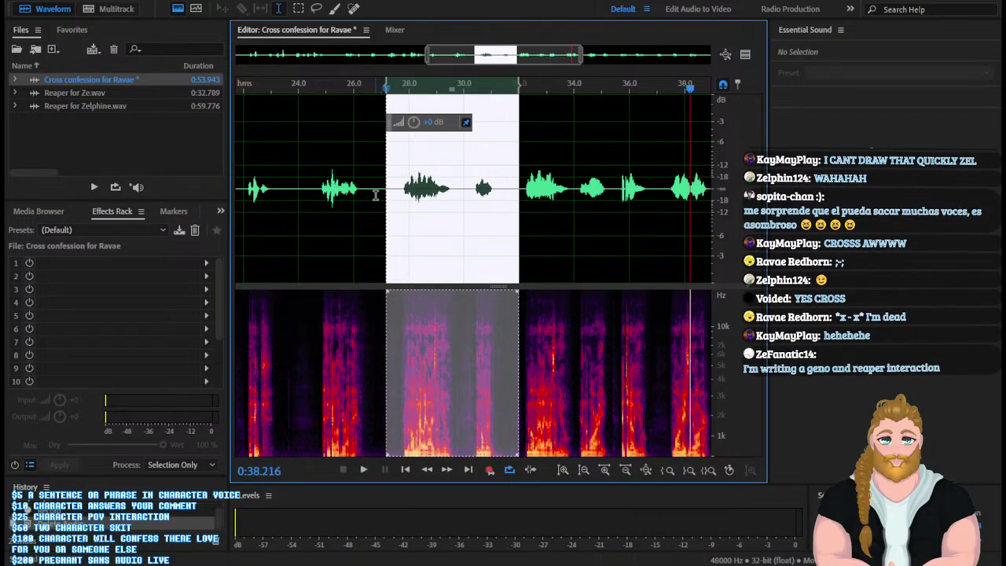
{"action": "key", "text": "Delete"}
Step: Play the Cross confession recording from about 24 seconds to check the audio across the cut
{"action": "scroll", "coordinate": [334, 192], "scroll_direction": "down", "scroll_amount": 2}
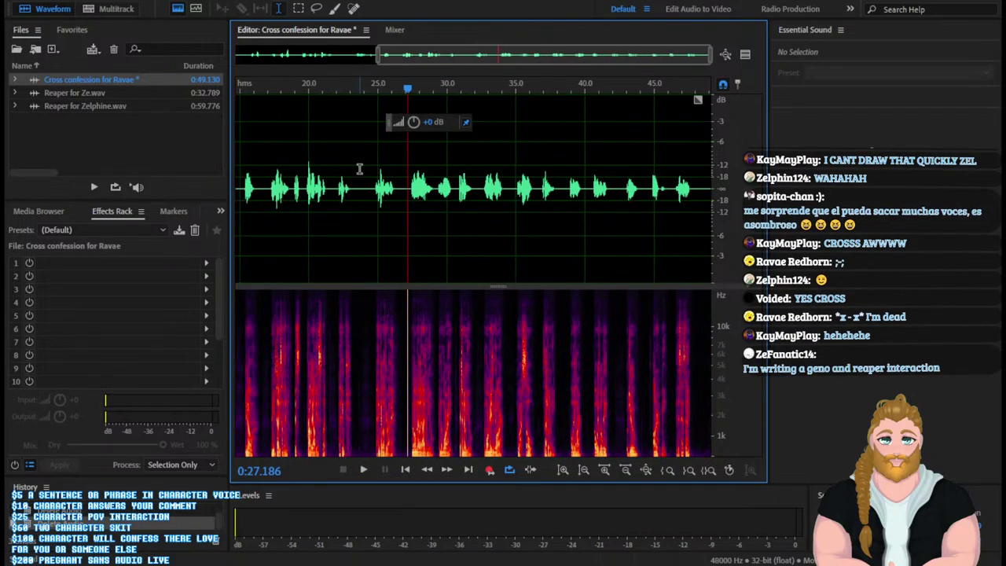
{"action": "left_click", "coordinate": [362, 170]}
{"action": "key", "text": "space"}
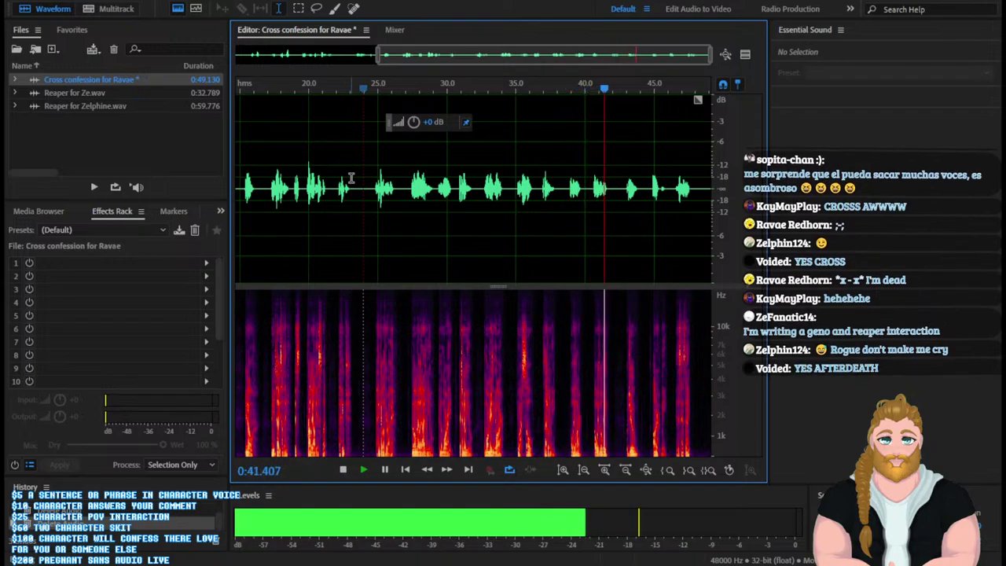
{"action": "key", "text": "space"}
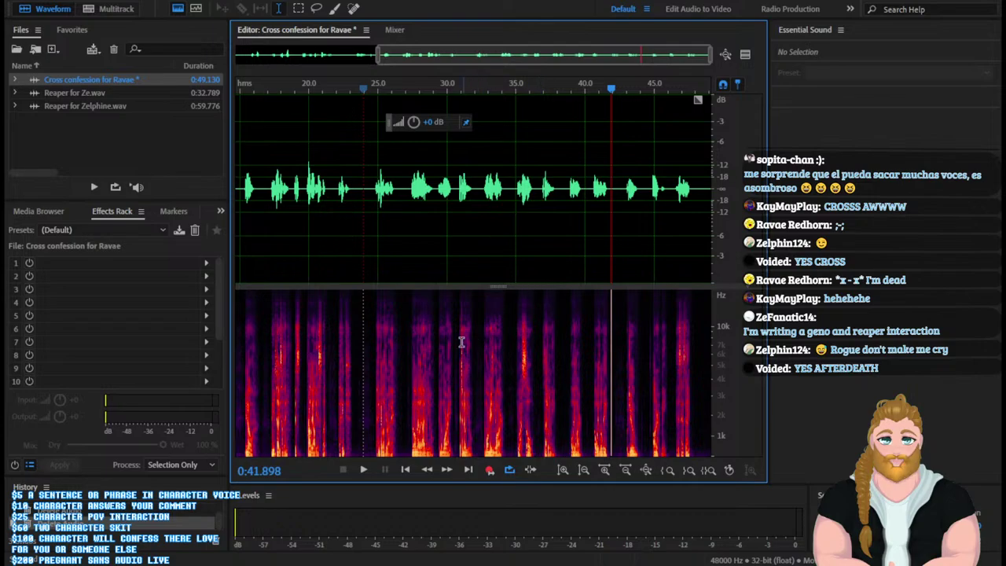
Step: Select the entire Cross confession waveform
{"action": "scroll", "coordinate": [447, 336], "scroll_direction": "down", "scroll_amount": 2}
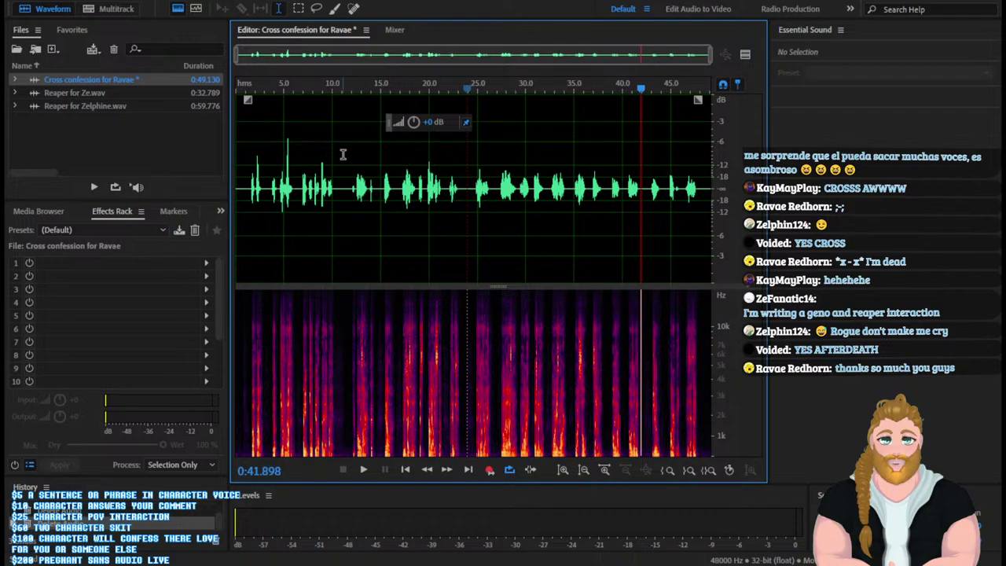
{"action": "left_click", "coordinate": [247, 187]}
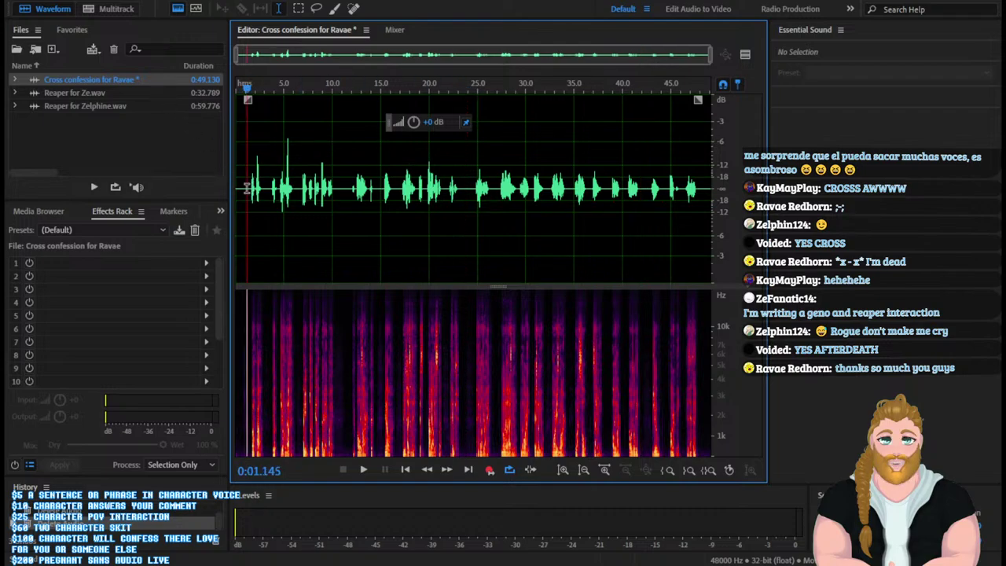
{"action": "key", "text": "ctrl+a"}
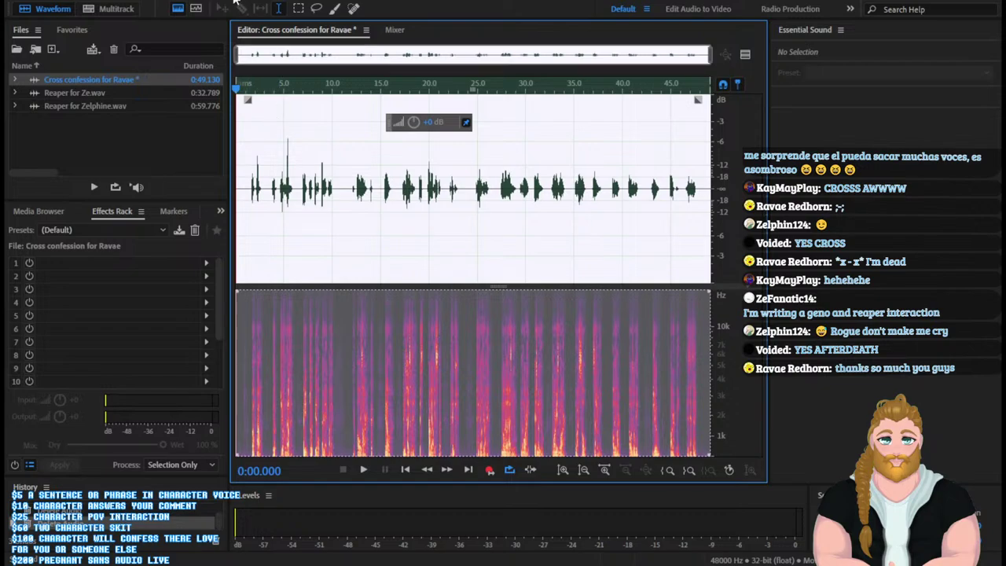